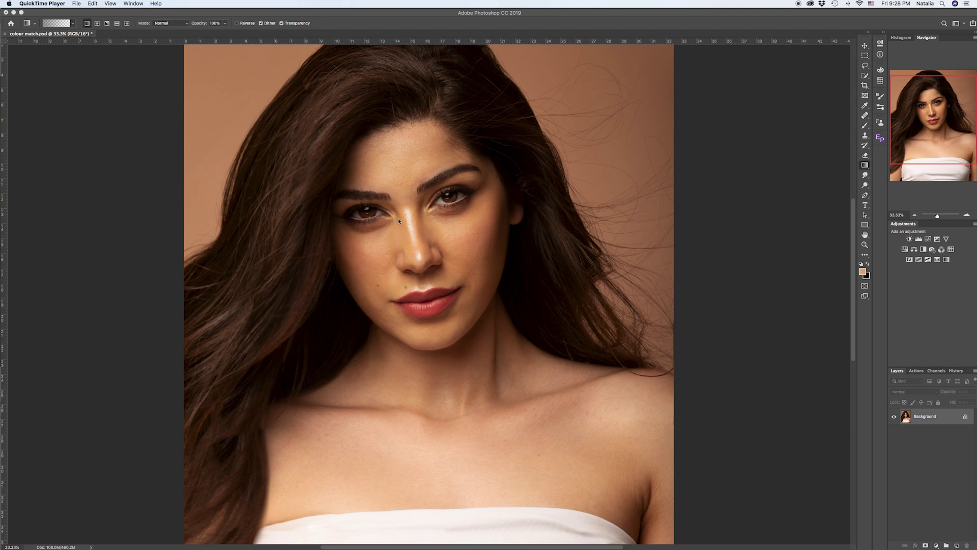
# Duplicate the Background layer.
pyautogui.scroll(2, 453, 237)
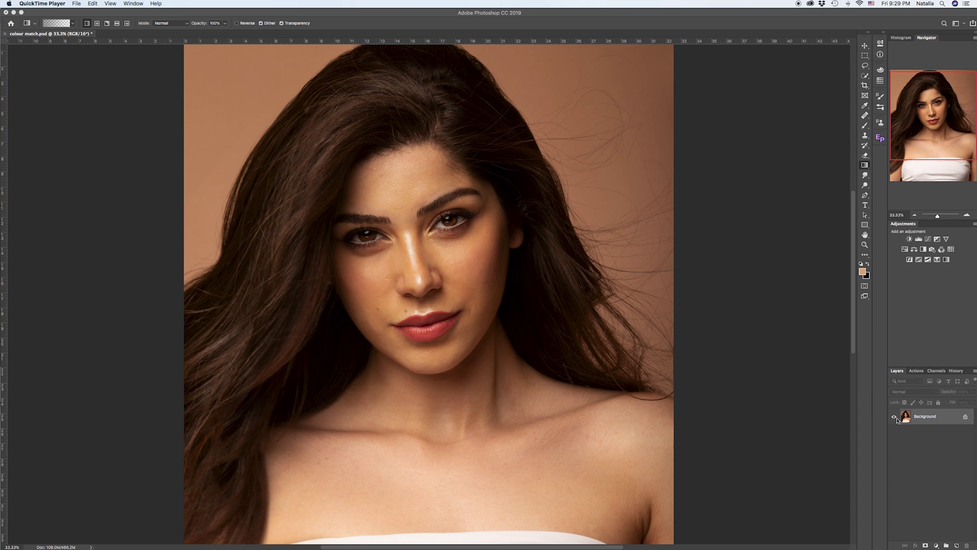
pyautogui.click(940, 419)
pyautogui.moveTo(948, 420); pyautogui.dragTo(957, 545)
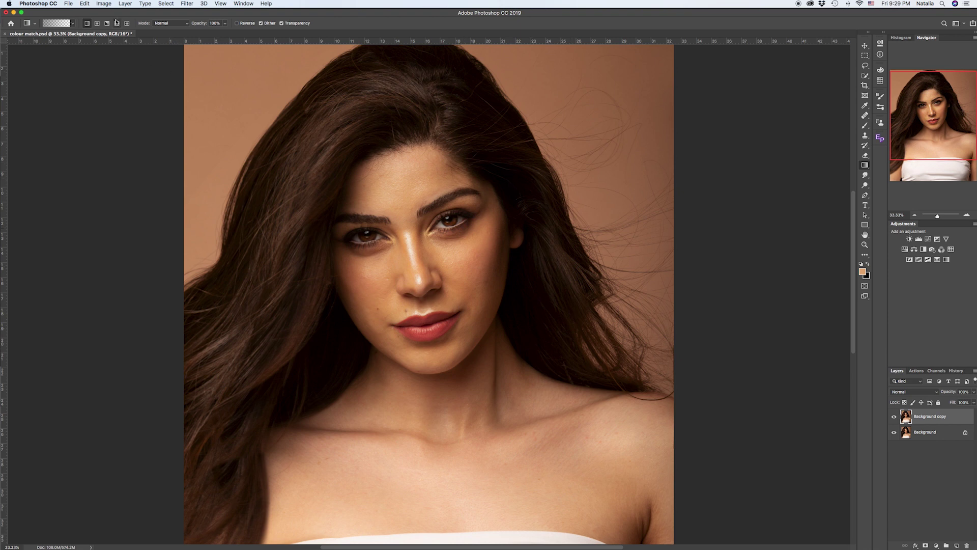
# Start a Color Range selection from Sampled Colors with Fuzziness 154 and Range 86%.
pyautogui.click(166, 4)
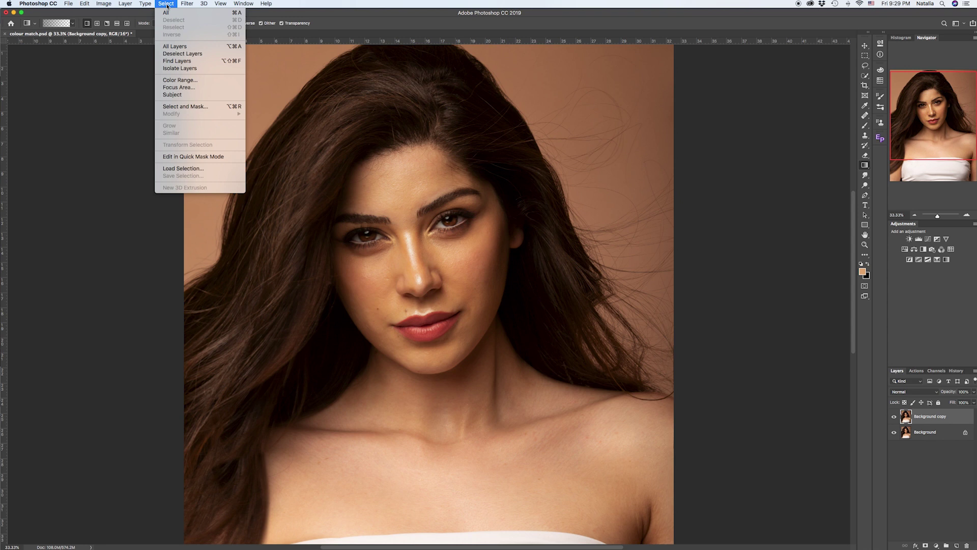
pyautogui.click(181, 80)
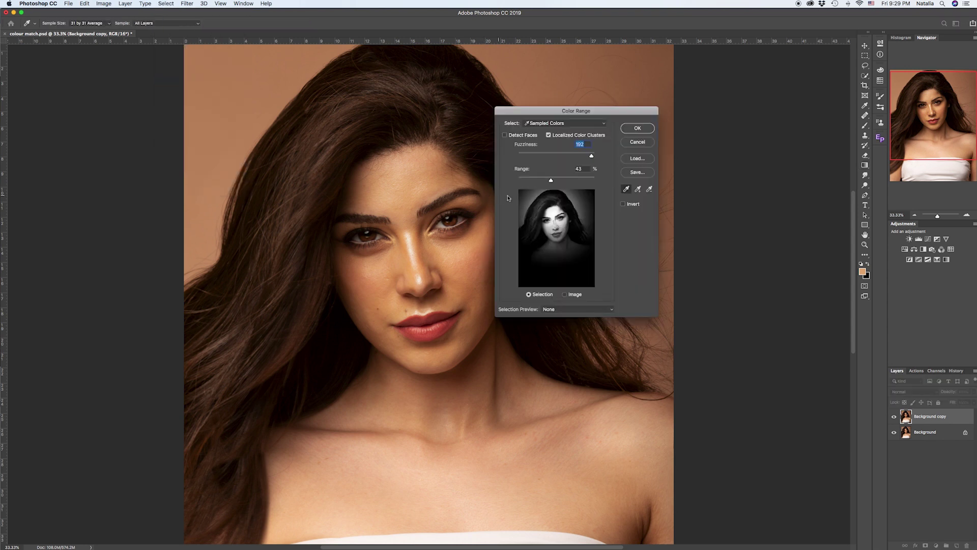
pyautogui.moveTo(551, 180); pyautogui.dragTo(518, 181)
pyautogui.click(575, 167)
pyautogui.moveTo(591, 155)
pyautogui.mouseDown()
pyautogui.moveTo(502, 154)
pyautogui.moveTo(577, 156)
pyautogui.mouseUp()
pyautogui.moveTo(518, 180); pyautogui.dragTo(584, 180)
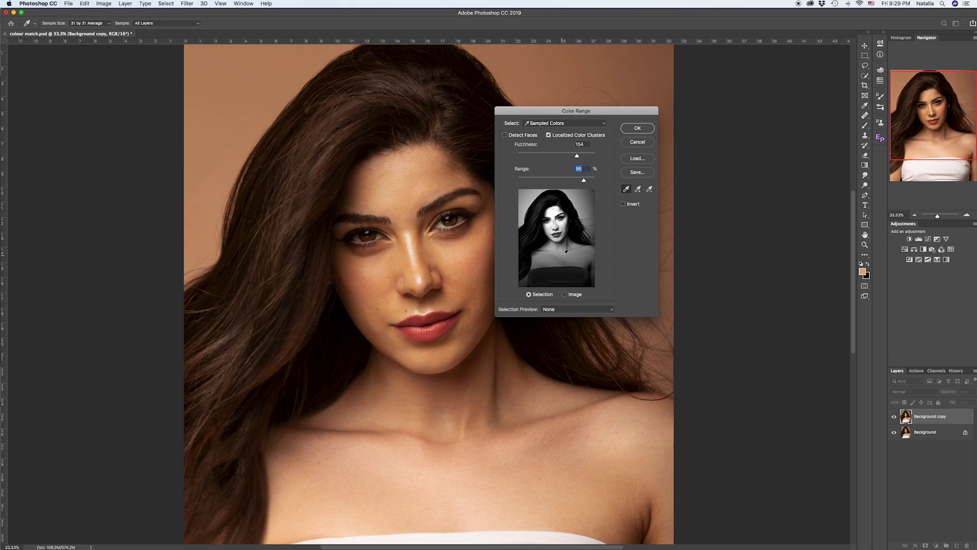
# Sample skin tones on the forehead, nose and cheeks in the Color Range preview until the face is picked out.
pyautogui.click(553, 224)
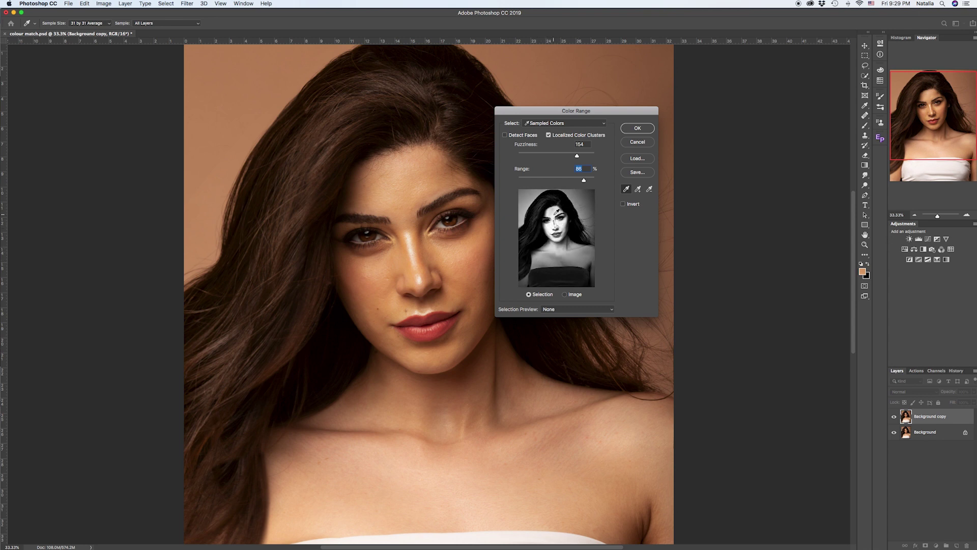
pyautogui.click(556, 212)
pyautogui.click(564, 224)
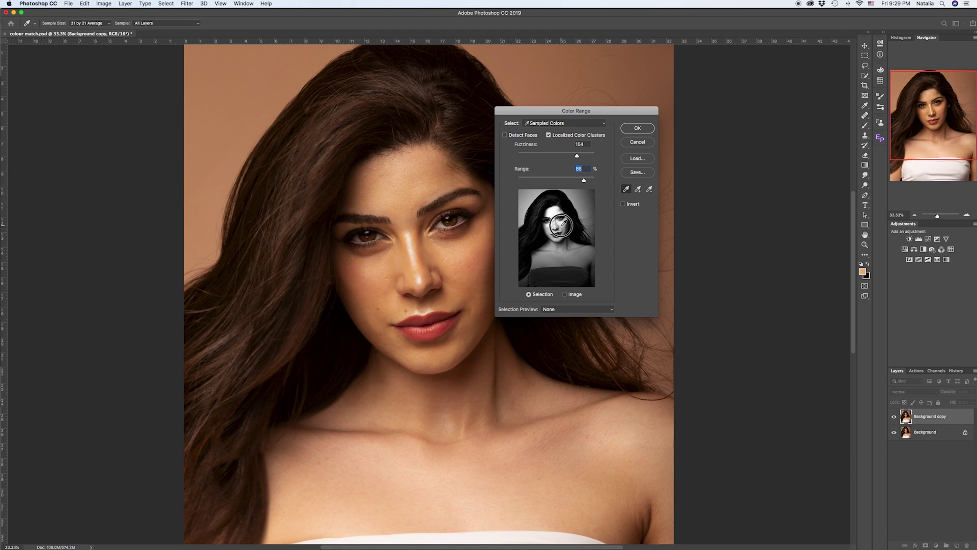
pyautogui.click(556, 212)
pyautogui.click(554, 214)
pyautogui.click(560, 222)
pyautogui.click(555, 224)
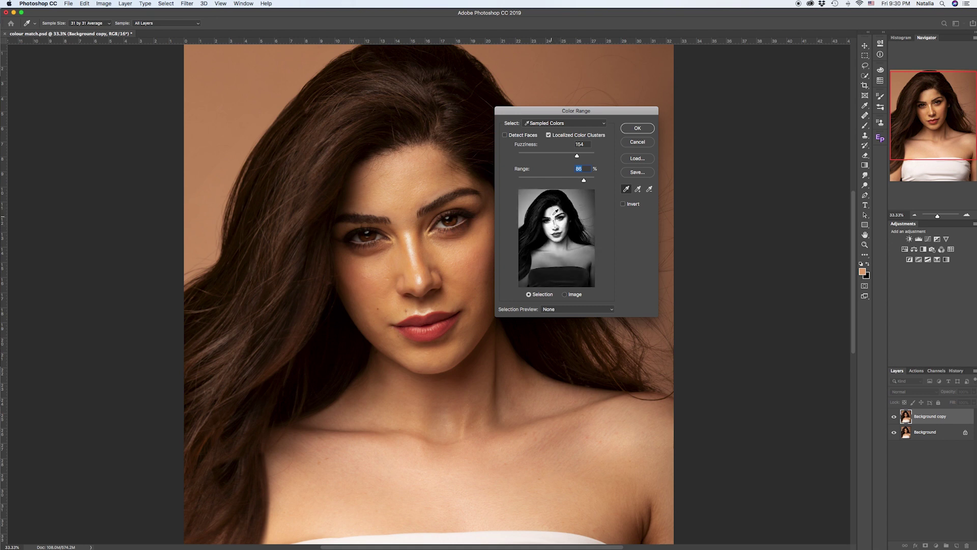
pyautogui.click(554, 214)
pyautogui.click(555, 224)
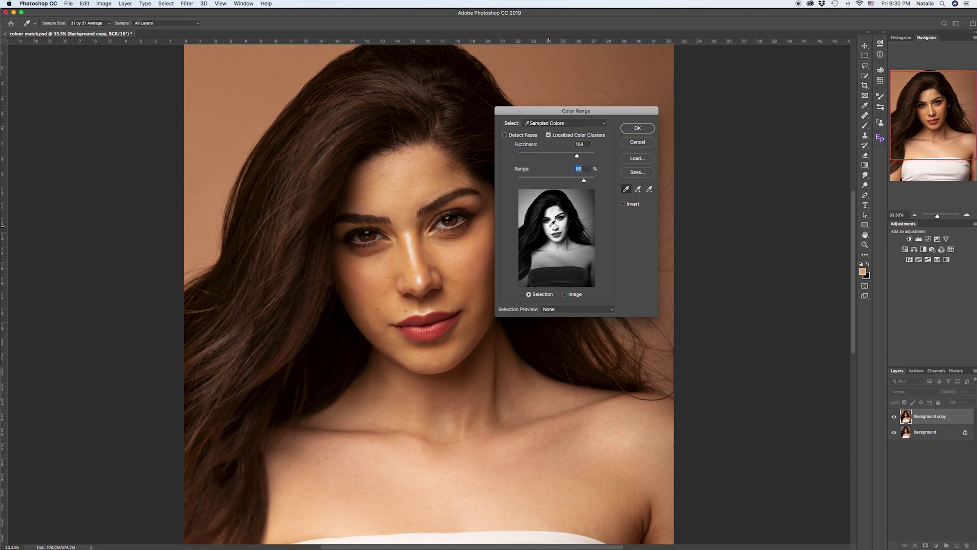
pyautogui.click(554, 217)
pyautogui.click(553, 224)
pyautogui.click(554, 217)
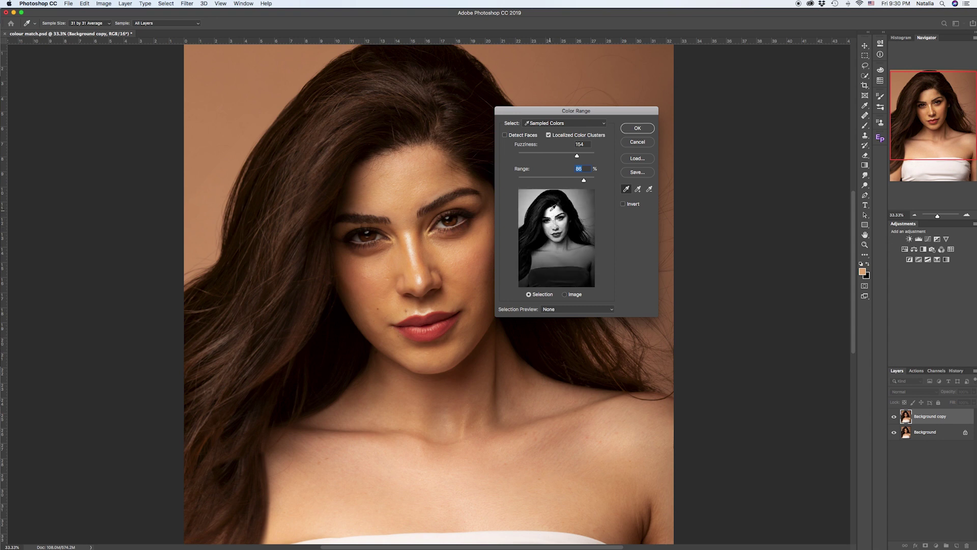
pyautogui.click(553, 224)
pyautogui.click(555, 215)
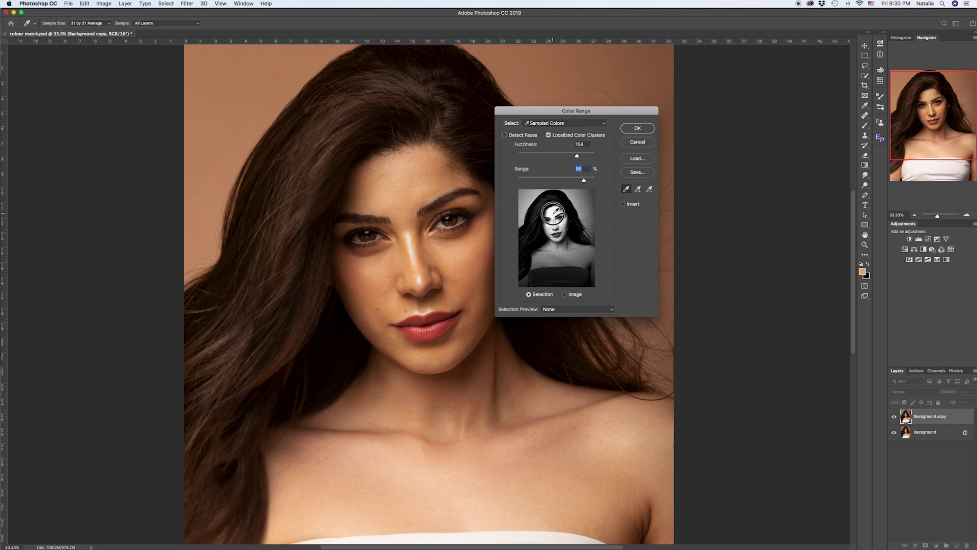
# Reduce the Range to 46%, raise the Fuzziness slightly, and create the selection of the face's skin.
pyautogui.moveTo(584, 180); pyautogui.dragTo(554, 180)
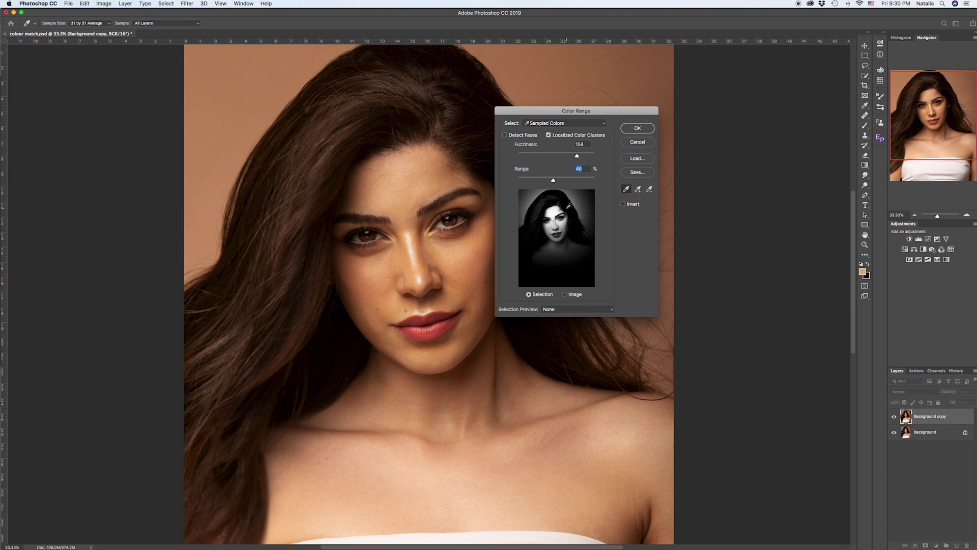
pyautogui.moveTo(578, 156)
pyautogui.mouseDown()
pyautogui.moveTo(556, 155)
pyautogui.moveTo(581, 156)
pyautogui.mouseUp()
pyautogui.click(636, 131)
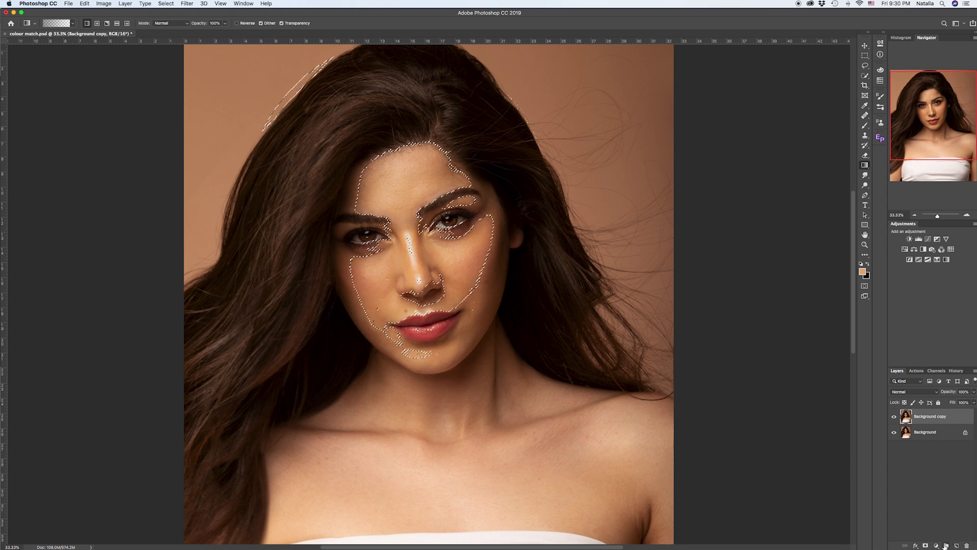
# Create a new layer group with a mask made from the face selection, and display that mask on the canvas.
pyautogui.click(946, 547)
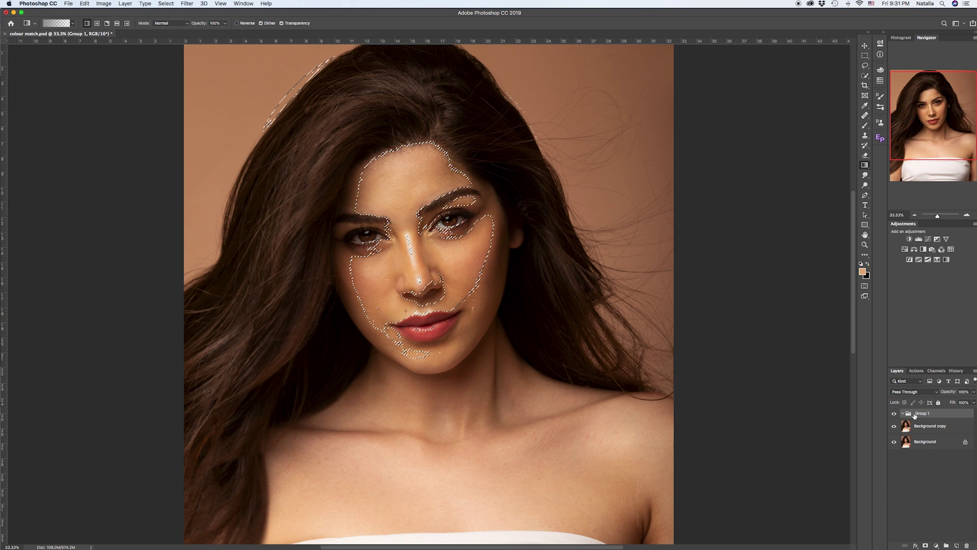
pyautogui.click(925, 545)
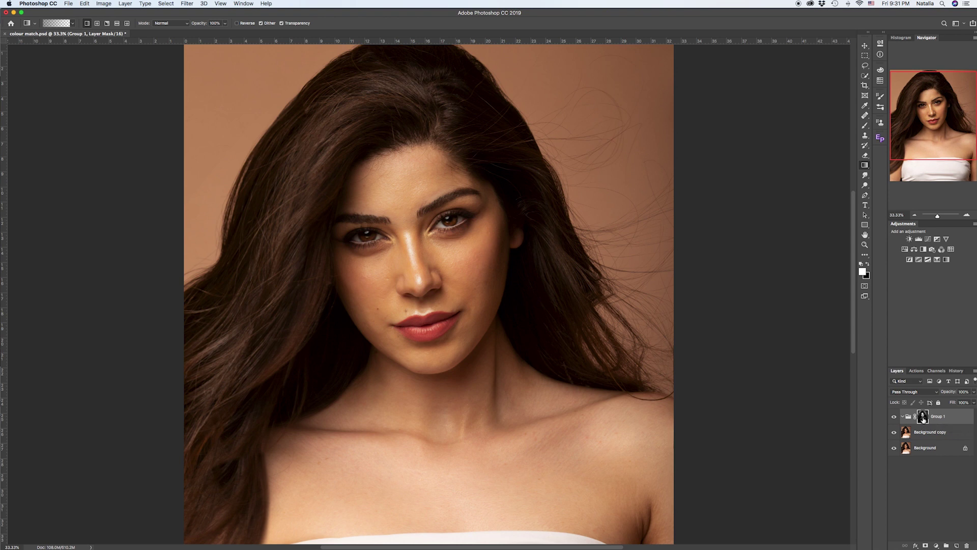
pyautogui.keyDown('alt'); pyautogui.click(923, 418); pyautogui.keyUp('alt')
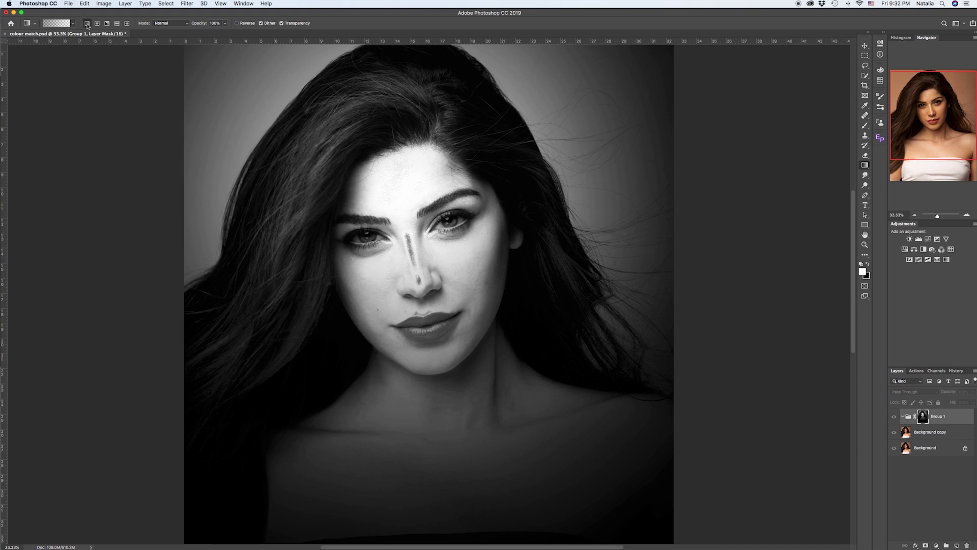
# Darken the backdrop and outer hair on both sides of the head in the group mask with linear gradients.
pyautogui.moveTo(204, 54); pyautogui.dragTo(404, 206)
pyautogui.moveTo(218, 103); pyautogui.dragTo(349, 170)
pyautogui.moveTo(273, 129); pyautogui.dragTo(337, 168)
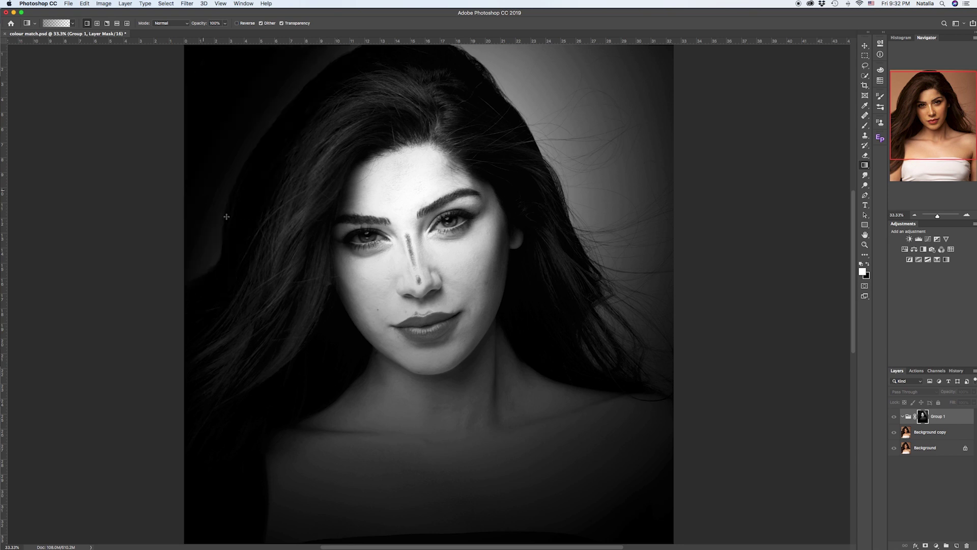
pyautogui.moveTo(597, 62); pyautogui.dragTo(482, 128)
pyautogui.moveTo(640, 73); pyautogui.dragTo(477, 136)
pyautogui.moveTo(507, 57); pyautogui.dragTo(475, 131)
pyautogui.moveTo(473, 52); pyautogui.dragTo(448, 100)
pyautogui.moveTo(581, 175); pyautogui.dragTo(512, 236)
pyautogui.moveTo(639, 259); pyautogui.dragTo(560, 315)
pyautogui.moveTo(638, 311); pyautogui.dragTo(530, 349)
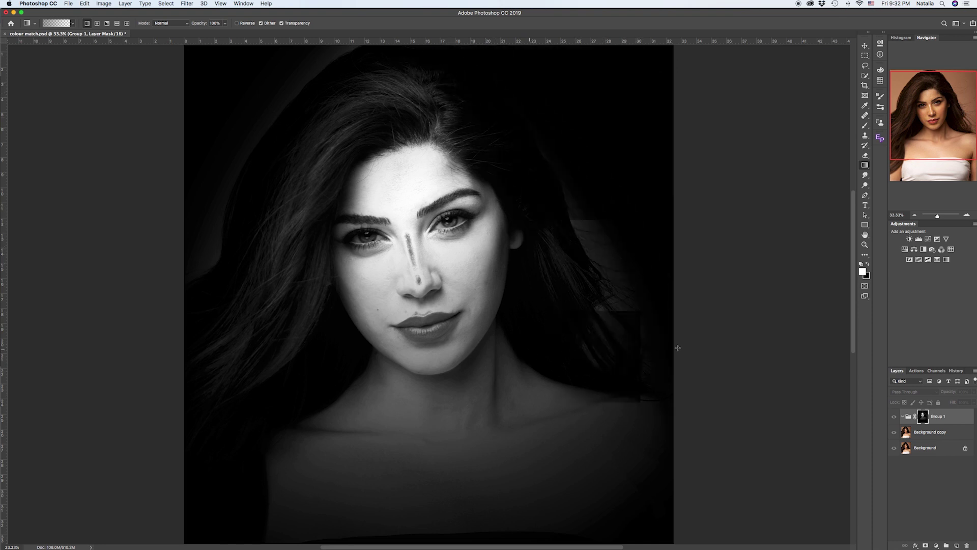
# Black out the chest, shoulders and neck in the group mask with linear gradients, and return to the normal image view.
pyautogui.moveTo(324, 507); pyautogui.dragTo(392, 390)
pyautogui.moveTo(314, 476); pyautogui.dragTo(387, 378)
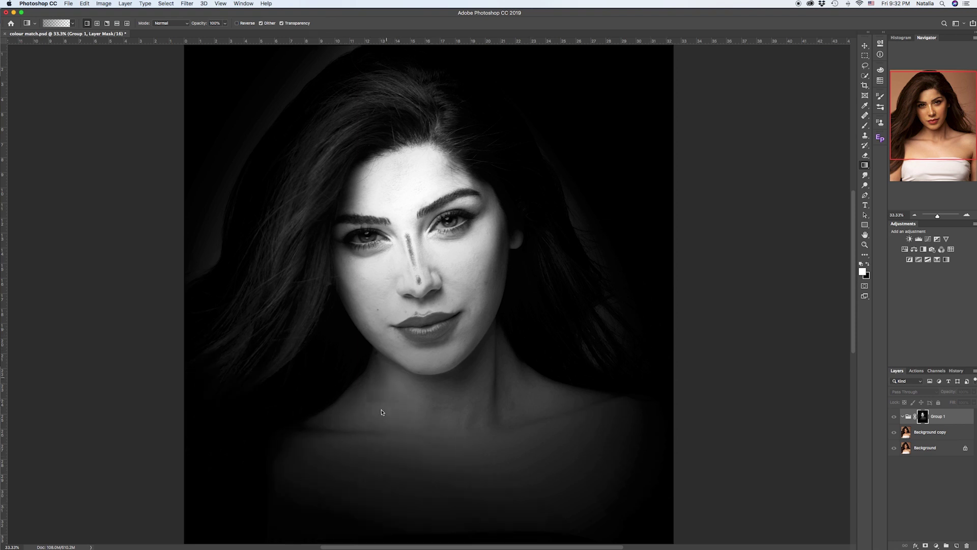
pyautogui.moveTo(340, 448); pyautogui.dragTo(386, 376)
pyautogui.moveTo(568, 452); pyautogui.dragTo(462, 375)
pyautogui.moveTo(579, 402); pyautogui.dragTo(496, 368)
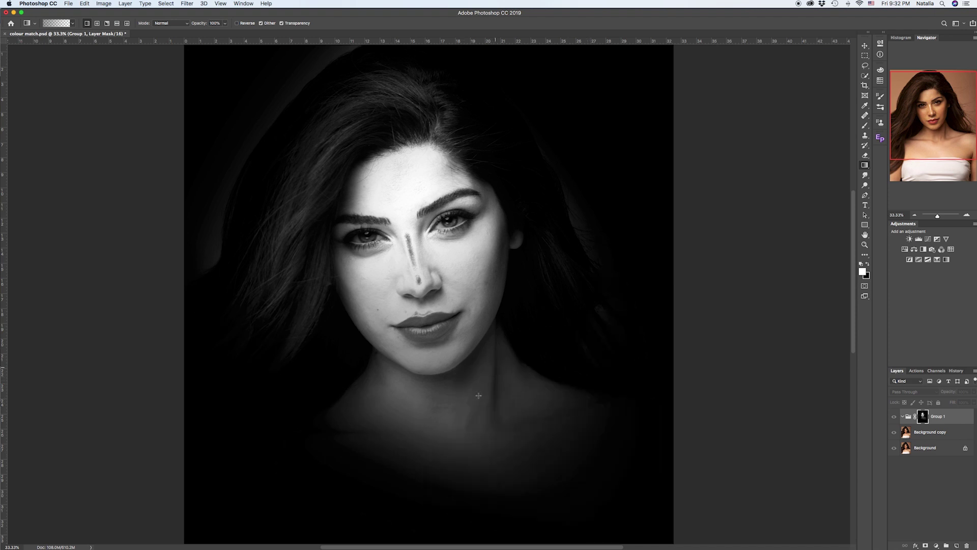
pyautogui.moveTo(416, 444); pyautogui.dragTo(415, 376)
pyautogui.moveTo(356, 427); pyautogui.dragTo(393, 375)
pyautogui.moveTo(448, 394); pyautogui.dragTo(512, 403)
pyautogui.moveTo(490, 364); pyautogui.dragTo(478, 344)
pyautogui.moveTo(384, 395); pyautogui.dragTo(377, 371)
pyautogui.moveTo(406, 413); pyautogui.dragTo(489, 365)
pyautogui.moveTo(404, 392); pyautogui.dragTo(393, 367)
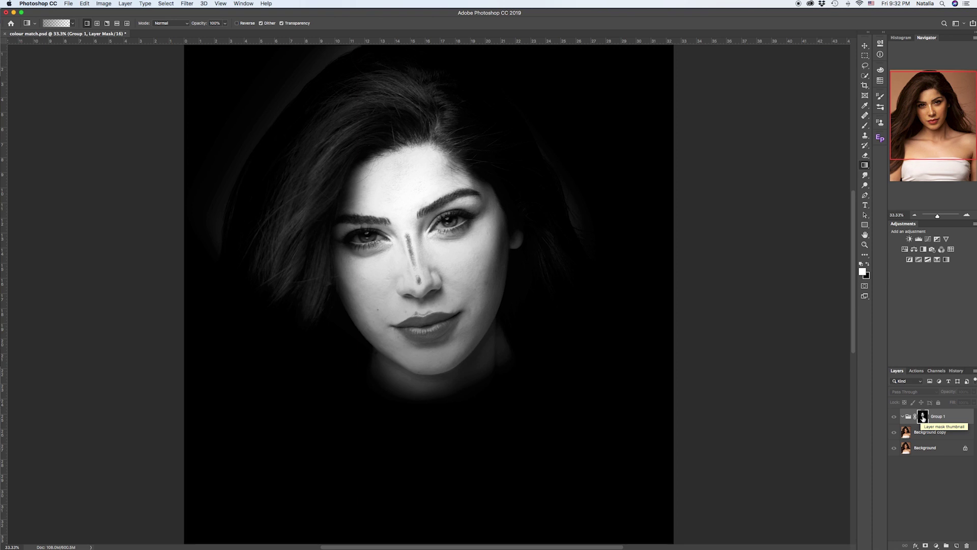
pyautogui.keyDown('alt'); pyautogui.click(923, 418); pyautogui.keyUp('alt')
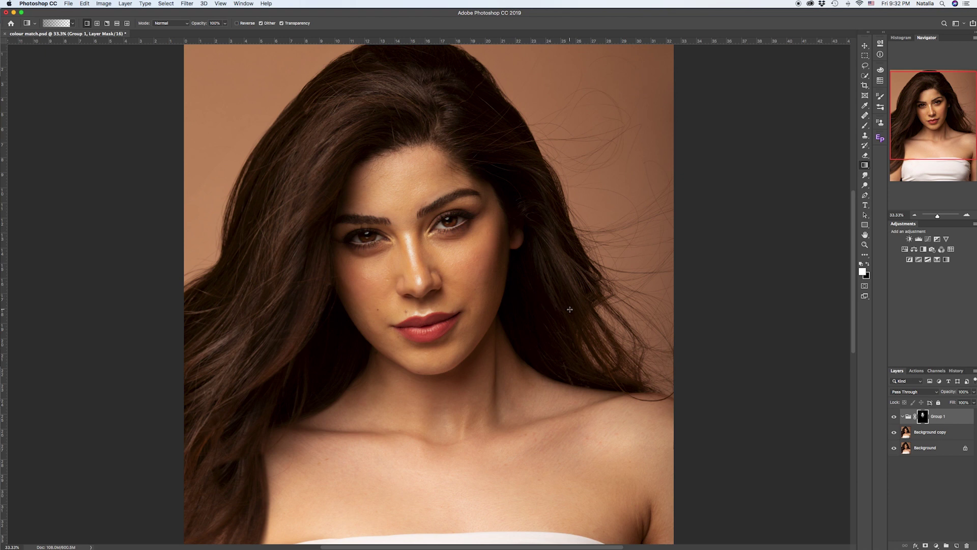
# Add a Hue/Saturation adjustment inside the masked group and lower its saturation slightly.
pyautogui.scroll(-2, 569, 309)
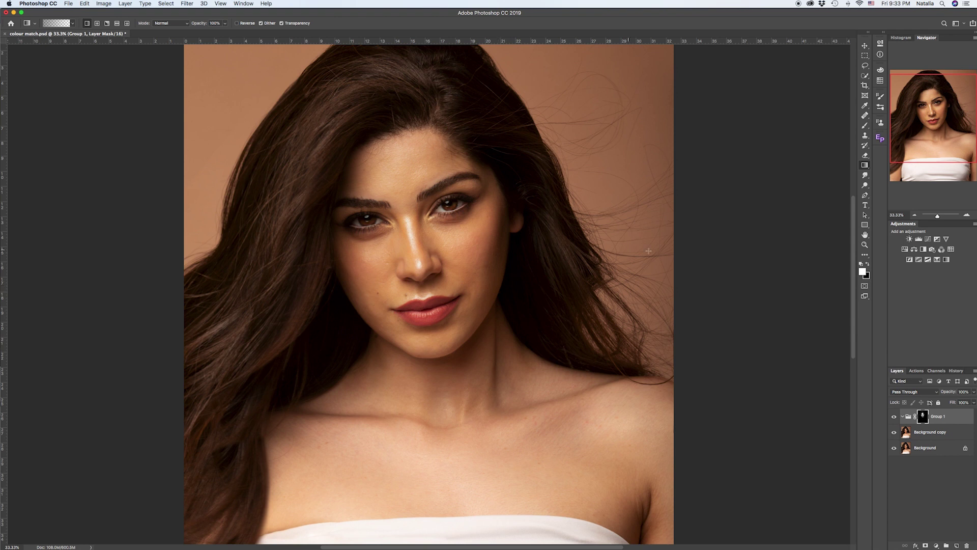
pyautogui.click(905, 250)
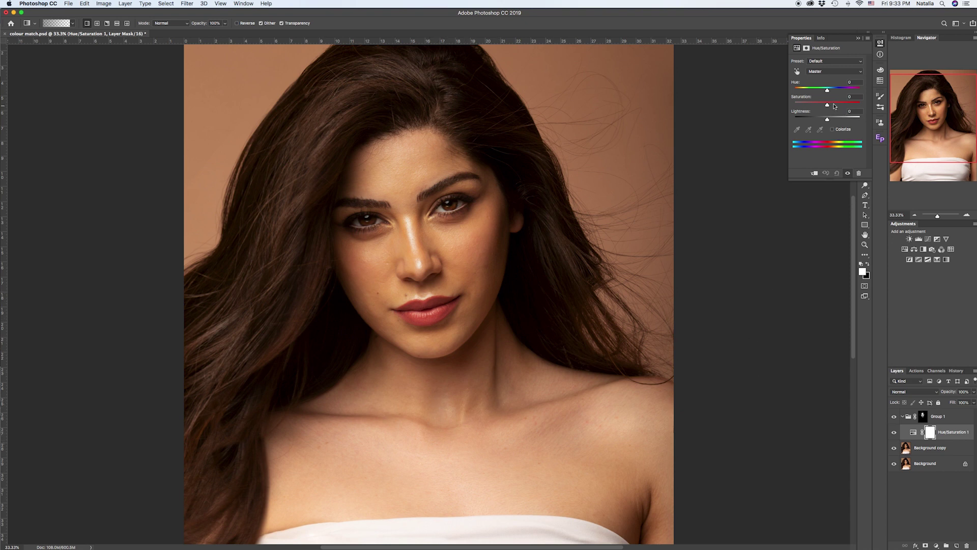
pyautogui.moveTo(828, 105); pyautogui.dragTo(821, 106)
# Add a Curves adjustment inside the group and lift the RGB midpoint slightly, to about input 116, output 129.
pyautogui.click(918, 238)
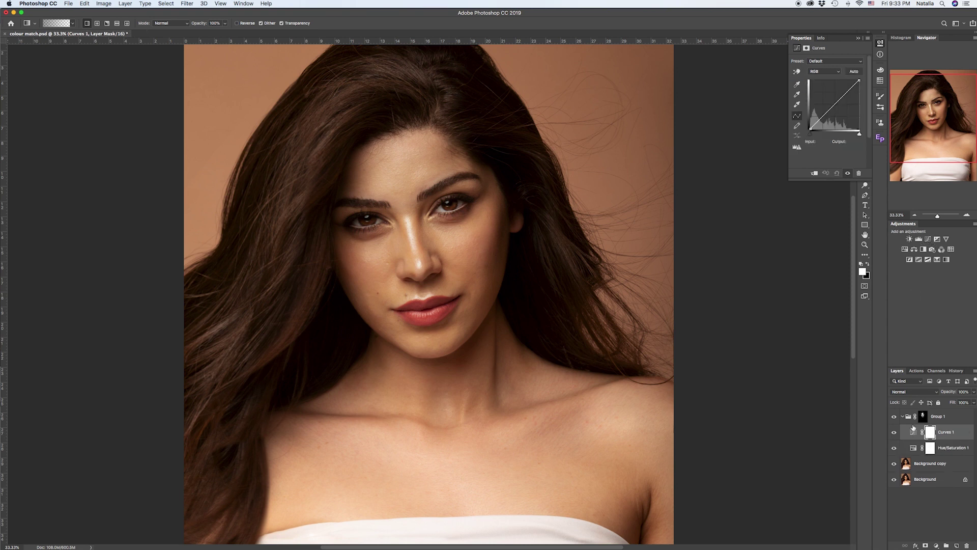
pyautogui.click(833, 104)
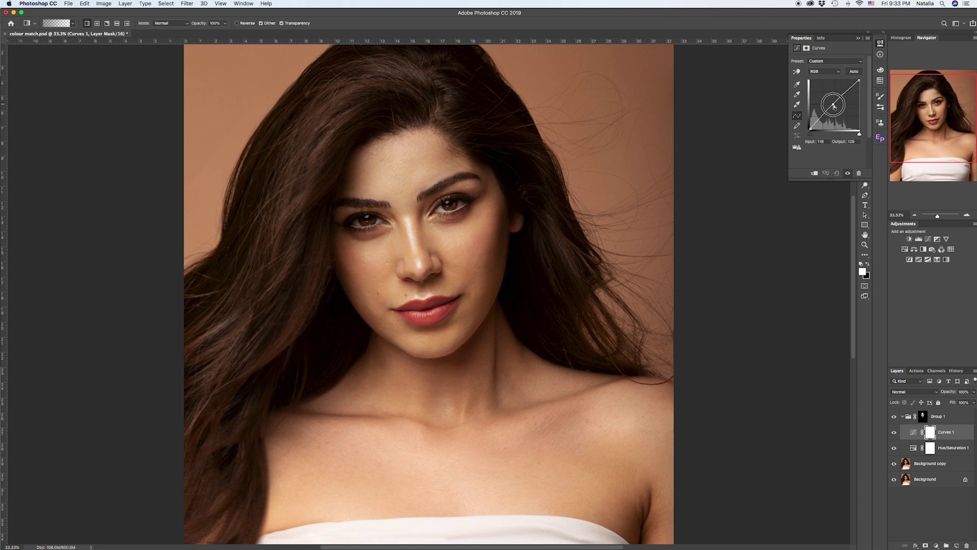
pyautogui.moveTo(834, 106); pyautogui.dragTo(833, 107)
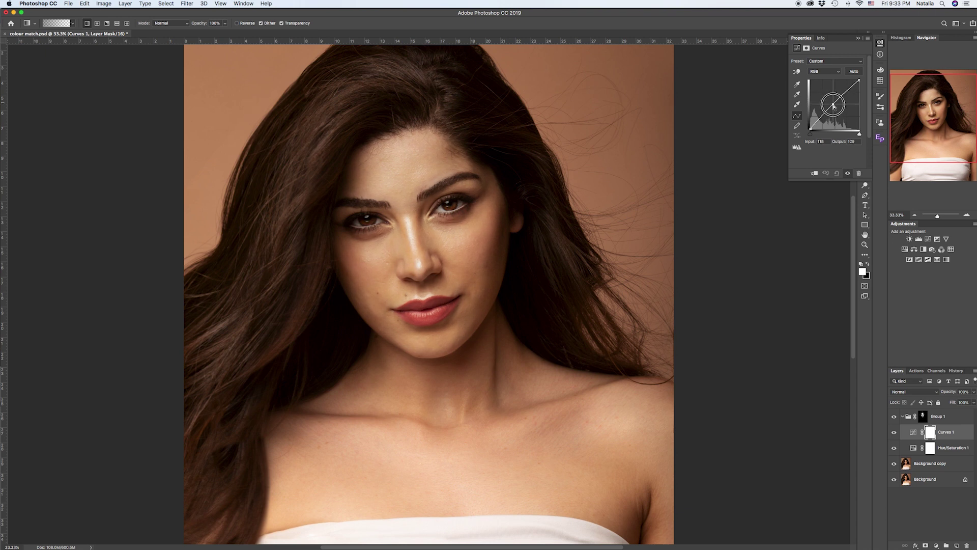
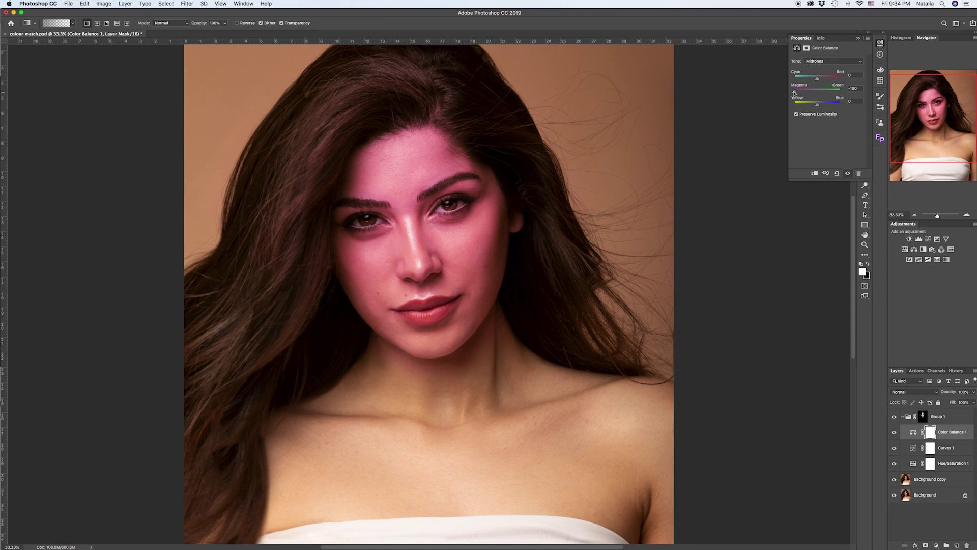
# Shift the Color Balance midtones to about -13 toward magenta, try small yellow–blue and cyan–red shifts, and undo the last change.
pyautogui.moveTo(794, 92); pyautogui.dragTo(815, 92)
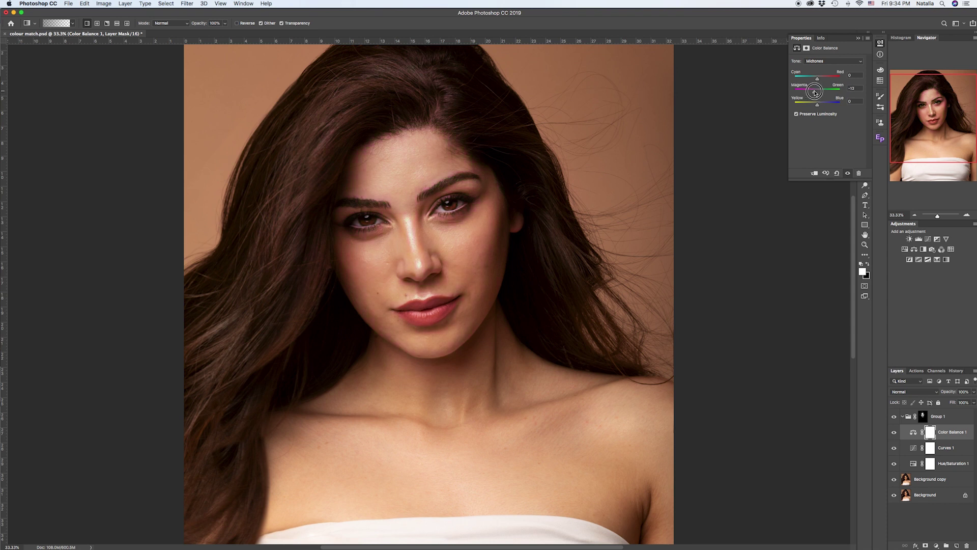
pyautogui.moveTo(815, 92); pyautogui.dragTo(820, 105)
pyautogui.moveTo(819, 105); pyautogui.dragTo(817, 105)
pyautogui.click(813, 77)
pyautogui.moveTo(815, 79); pyautogui.dragTo(820, 79)
pyautogui.press('super+z')
pyautogui.click(858, 39)
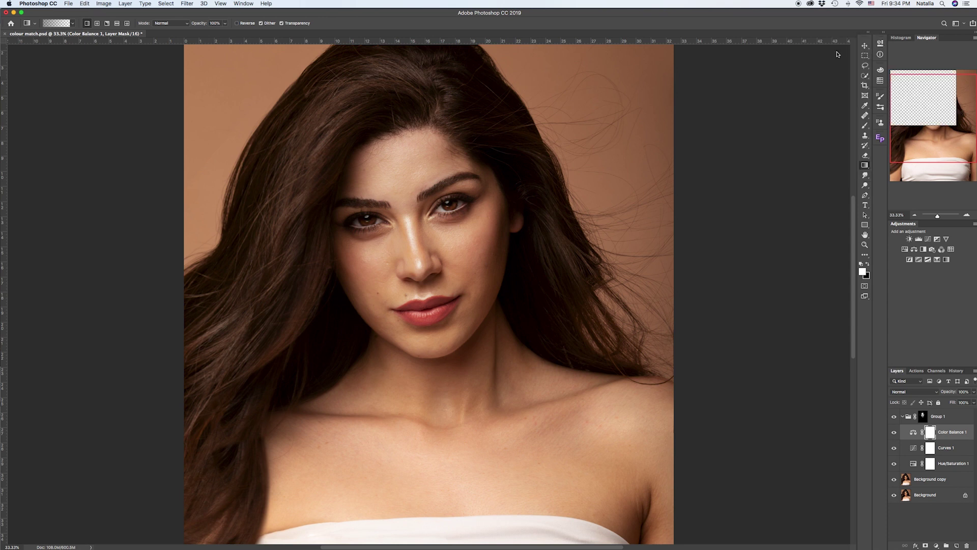
# Reopen the group's Curves adjustment and fine-tune the RGB midpoint to about input 114, output 129.
pyautogui.press('super+minus')
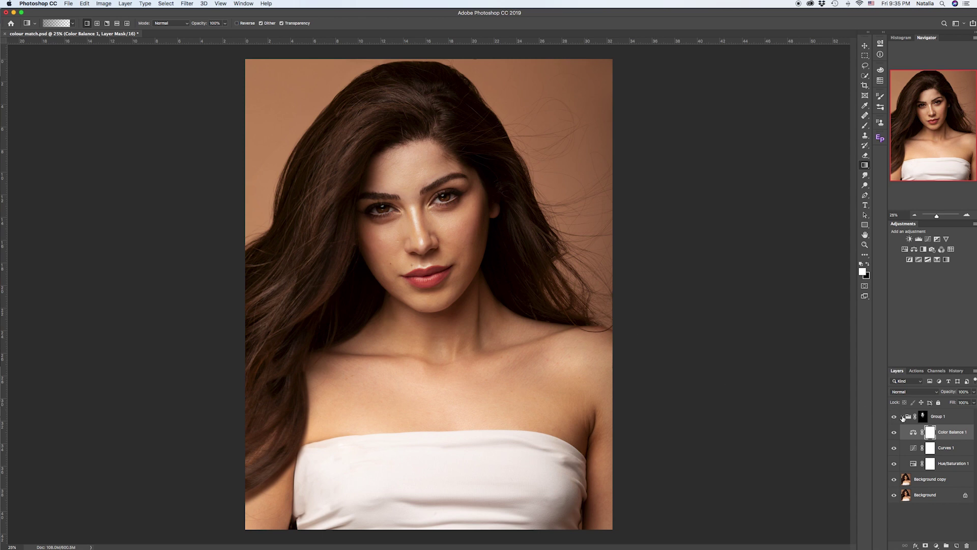
pyautogui.click(902, 416)
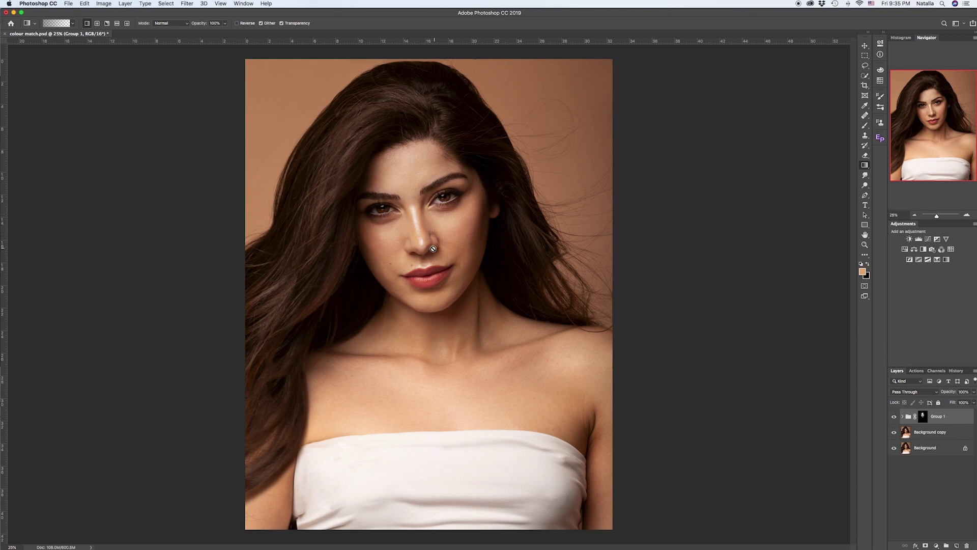
pyautogui.click(904, 416)
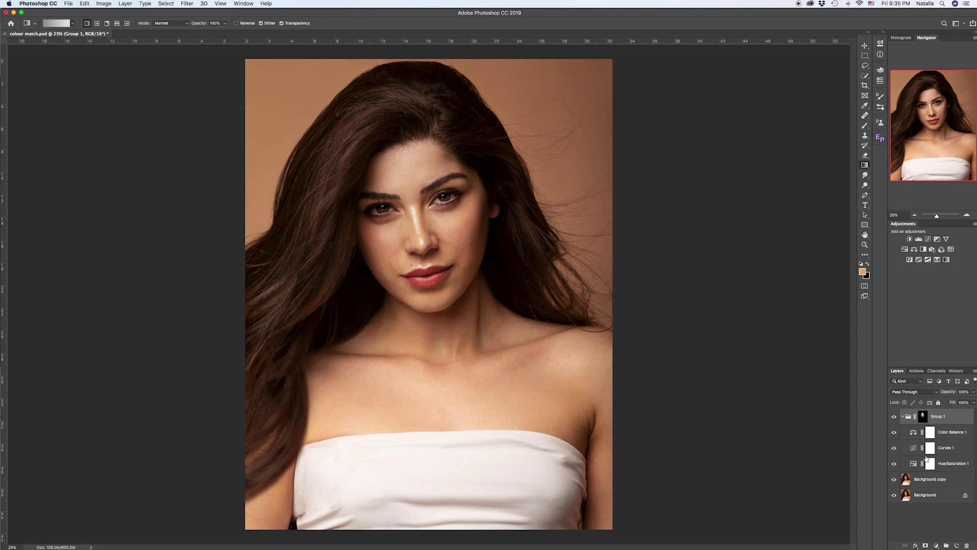
pyautogui.doubleClick(915, 449)
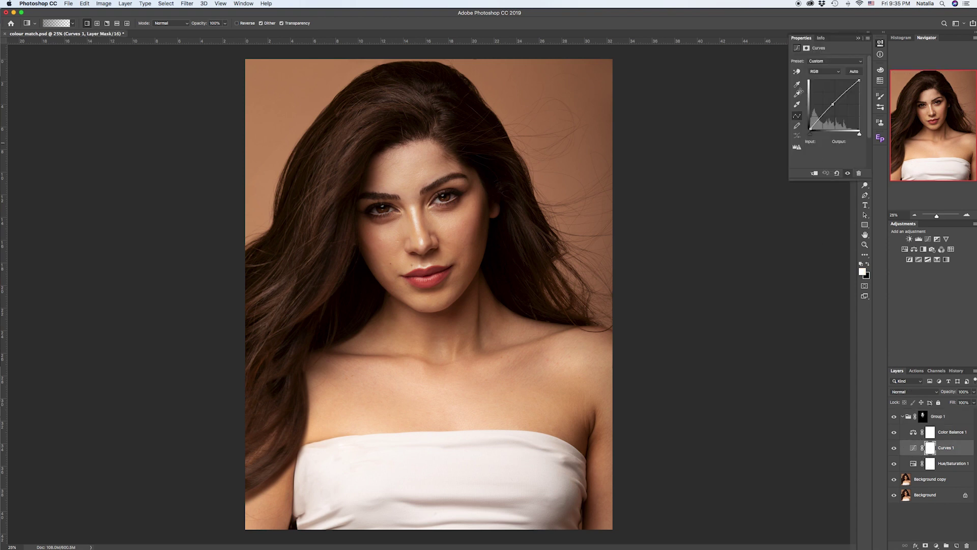
pyautogui.moveTo(833, 103); pyautogui.dragTo(833, 107)
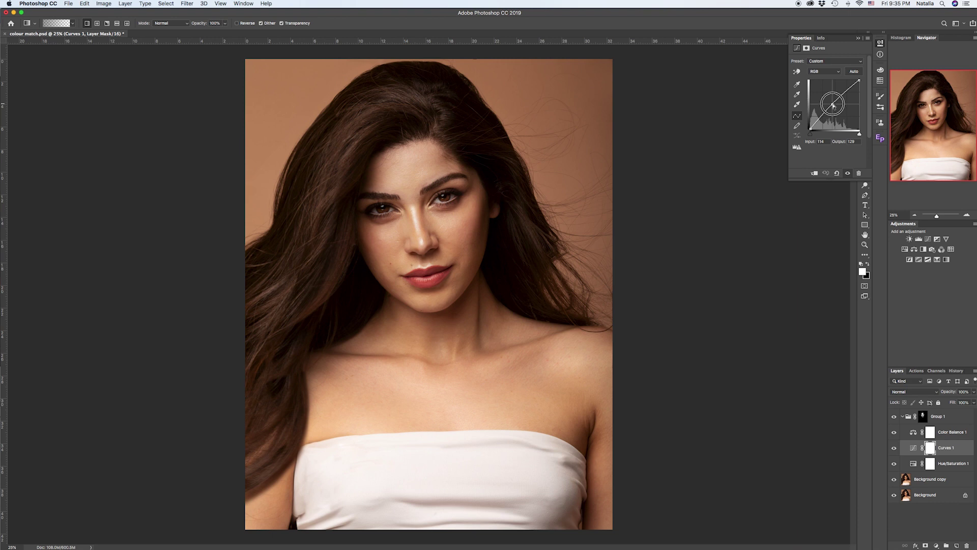
# Lower the RGB midpoint of the group's Curves adjustment slightly and close its properties.
pyautogui.moveTo(833, 105); pyautogui.dragTo(833, 108)
pyautogui.click(859, 38)
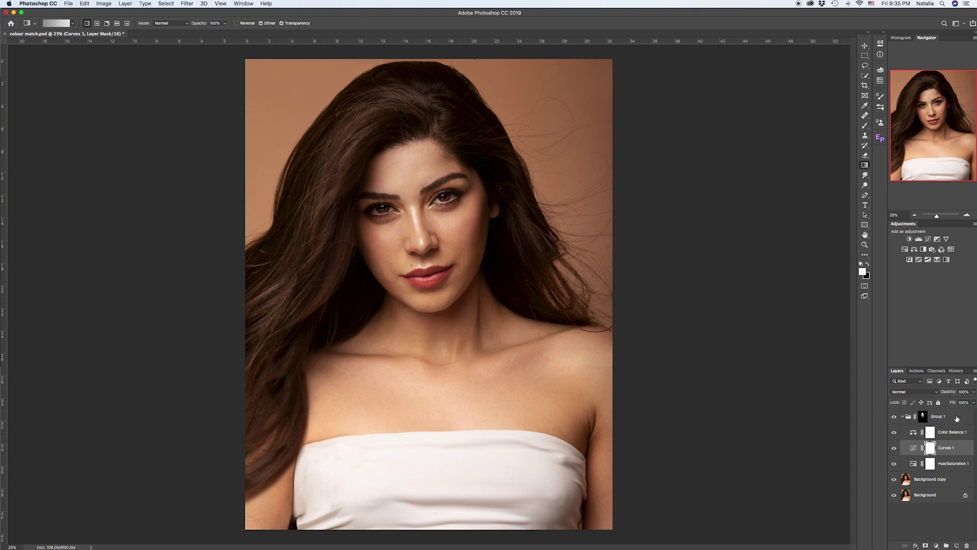
# Refine the group's layer mask with several Gradient passes from the hair and hairline down over the forehead, and collapse the group.
pyautogui.click(922, 417)
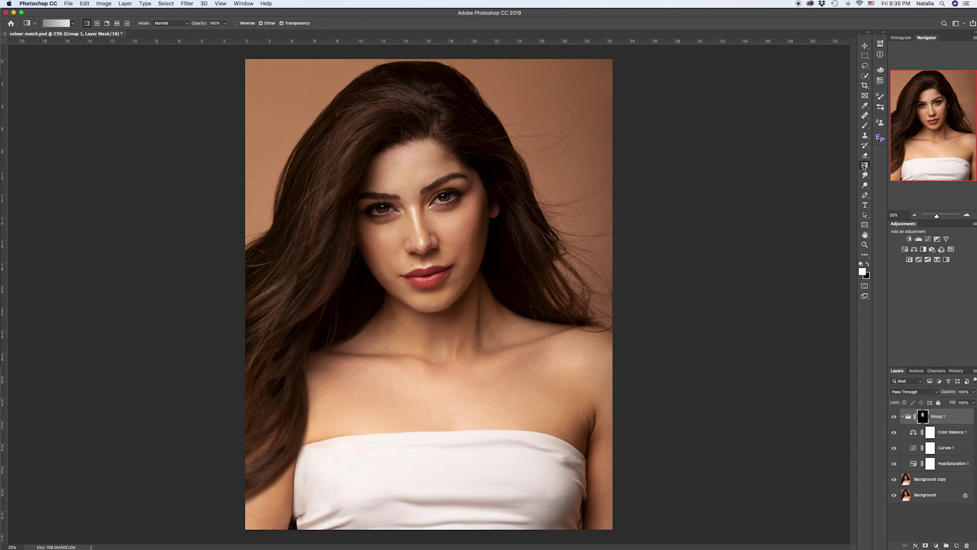
pyautogui.moveTo(368, 87); pyautogui.dragTo(424, 207)
pyautogui.moveTo(414, 122); pyautogui.dragTo(417, 230)
pyautogui.moveTo(387, 135); pyautogui.dragTo(425, 207)
pyautogui.moveTo(420, 134); pyautogui.dragTo(405, 216)
pyautogui.moveTo(377, 151); pyautogui.dragTo(414, 203)
pyautogui.click(902, 417)
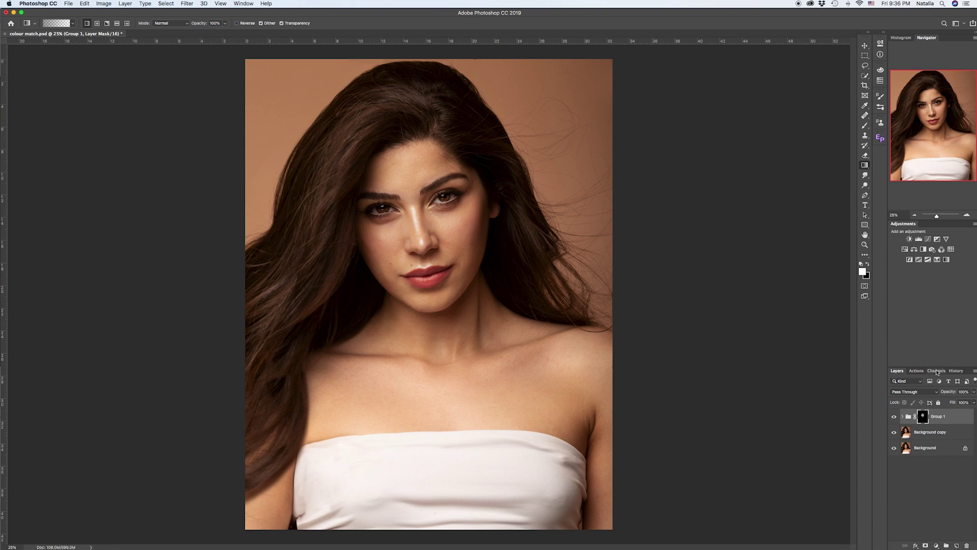
# Examine the Luminosity mask action set and the Easy Panel 2.0 luminosity mask tools, and return to the layer list.
pyautogui.click(915, 371)
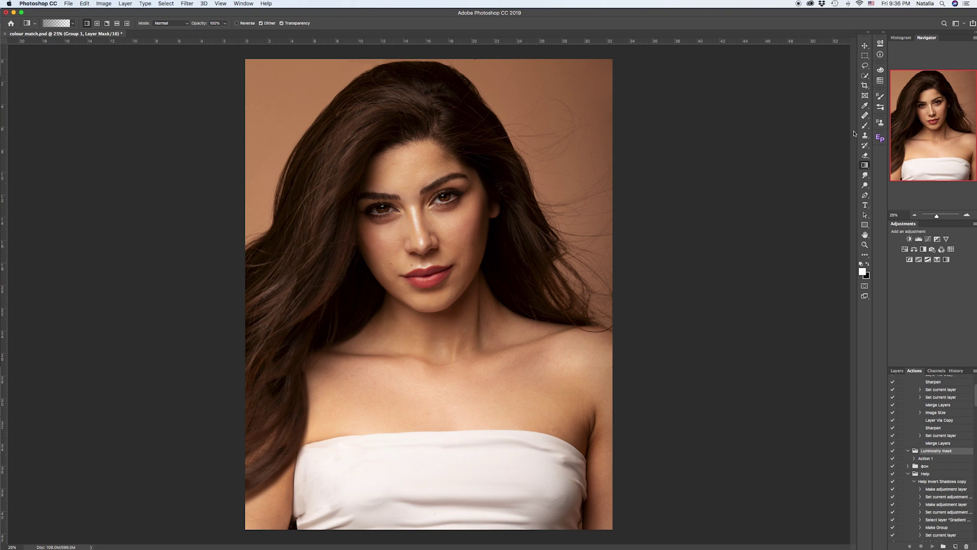
pyautogui.click(881, 140)
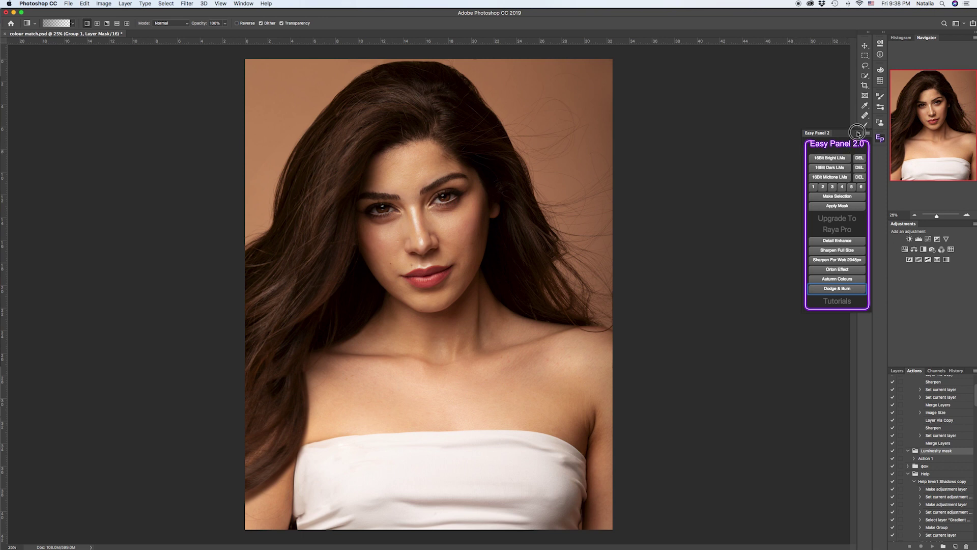
pyautogui.click(859, 134)
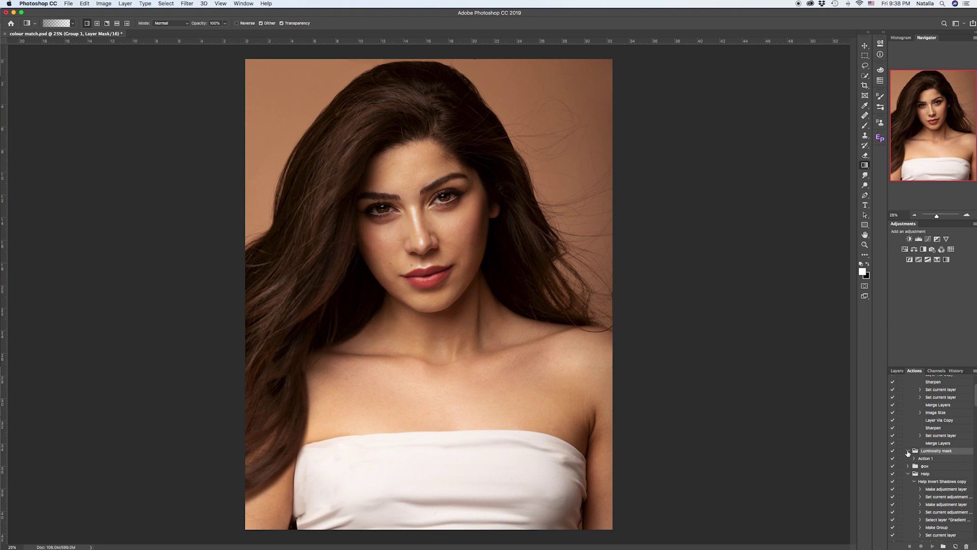
pyautogui.click(897, 371)
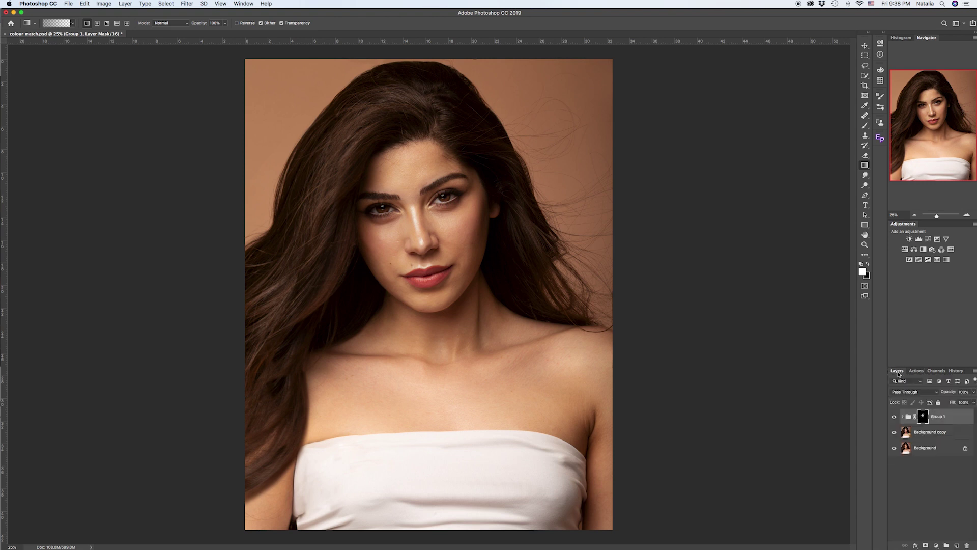